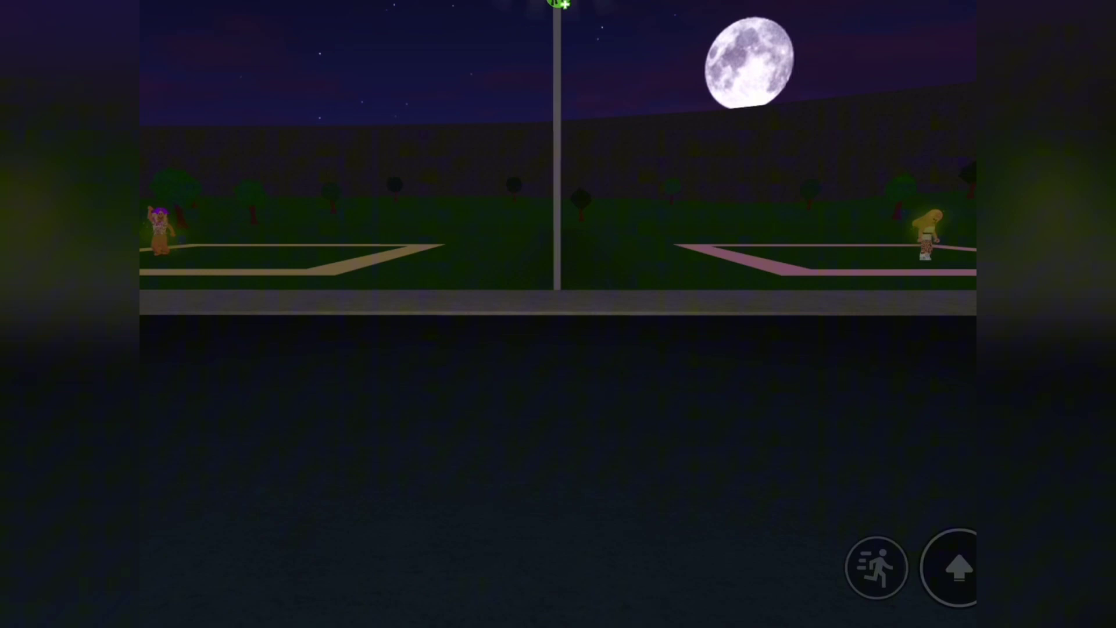
- Walk past the left plot's contestant onto the pink-bordered plot, facing its contestant
left_click_drag(218, 445, 164, 377)
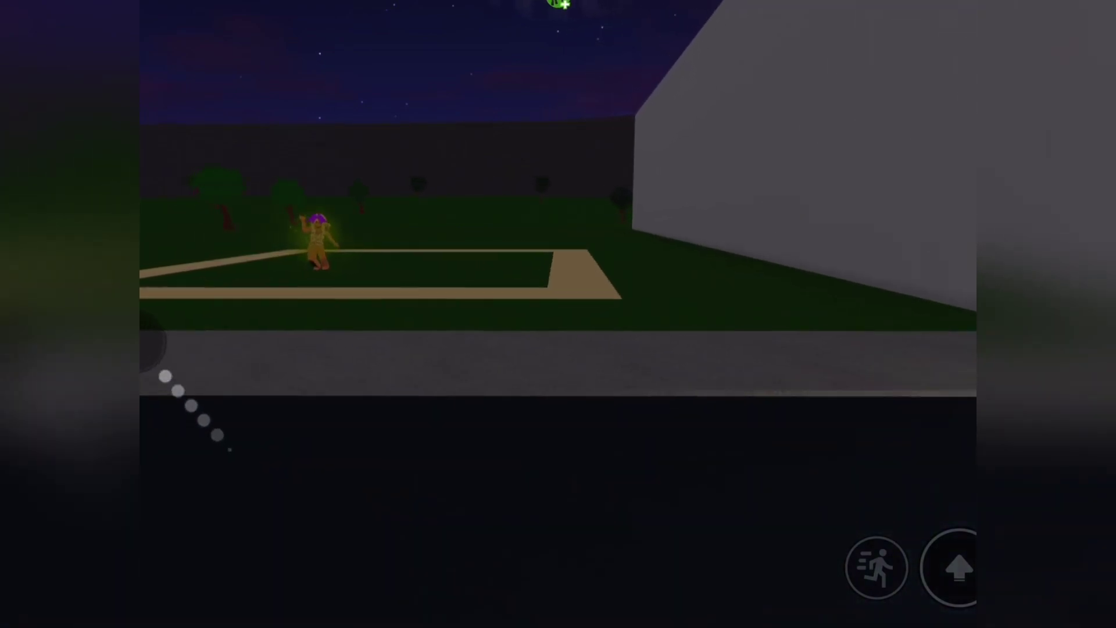
left_click_drag(218, 437, 213, 387)
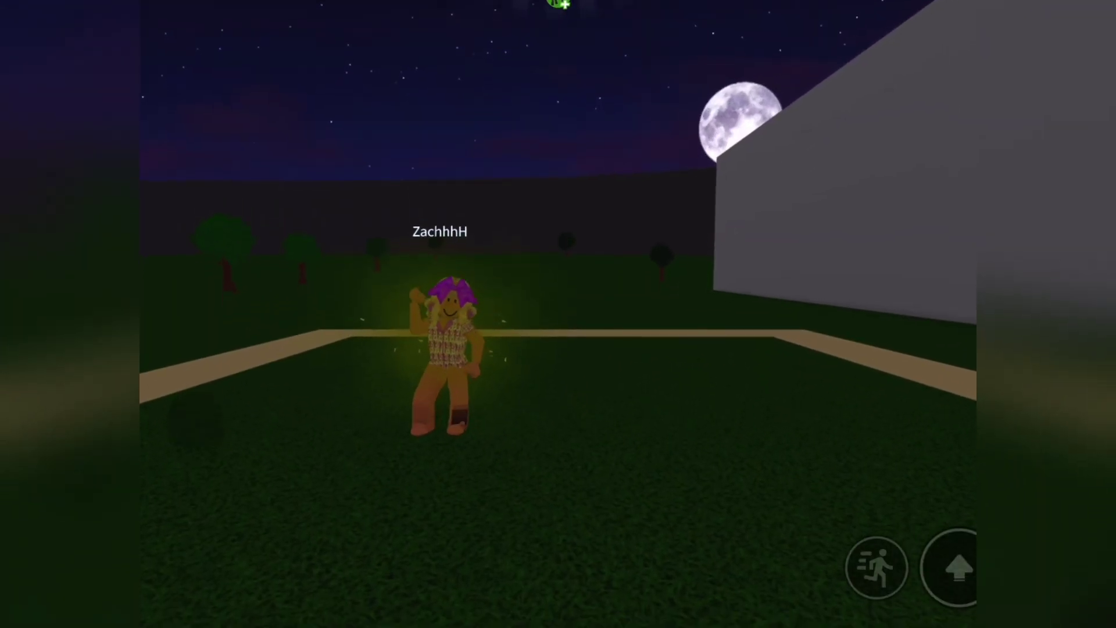
mouse_move(218, 410)
left_mouse_down()
mouse_move(262, 471)
mouse_move(248, 440)
mouse_move(217, 420)
mouse_move(216, 384)
left_mouse_up()
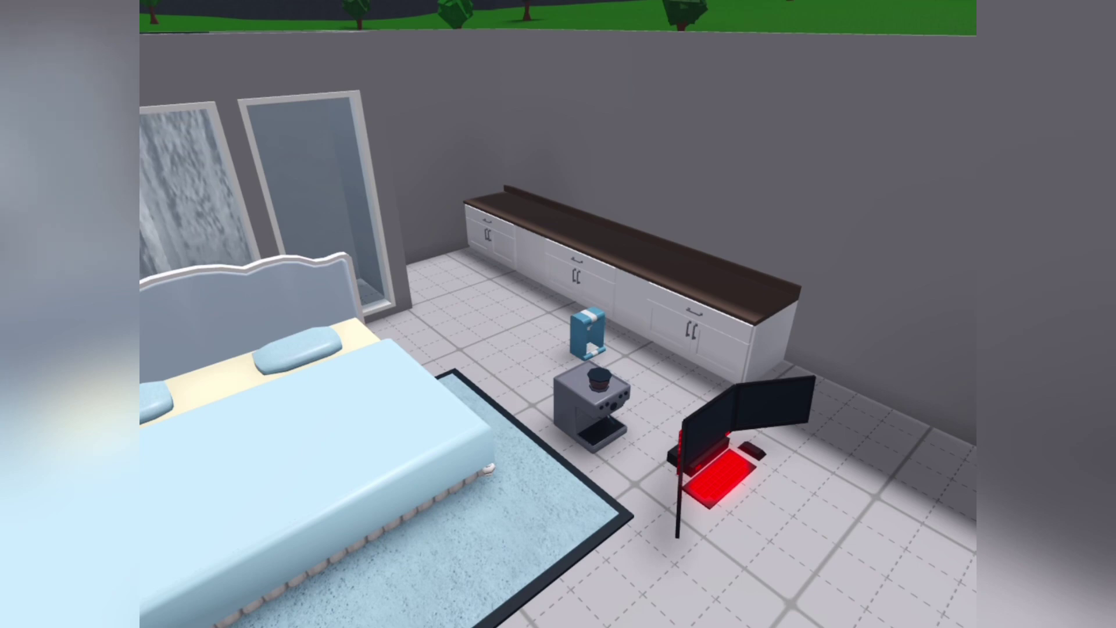
- Inspect the rug in the right plot's bedroom
left_click(401, 541)
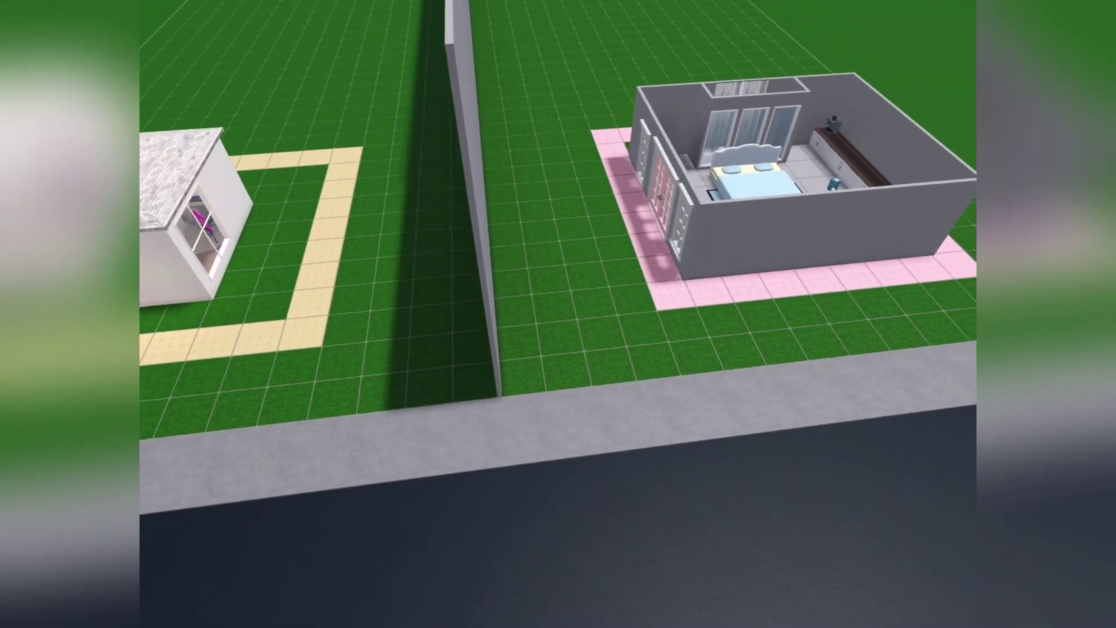
- Inspect the right bedroom's wall and view both plots side by side
left_click(689, 218)
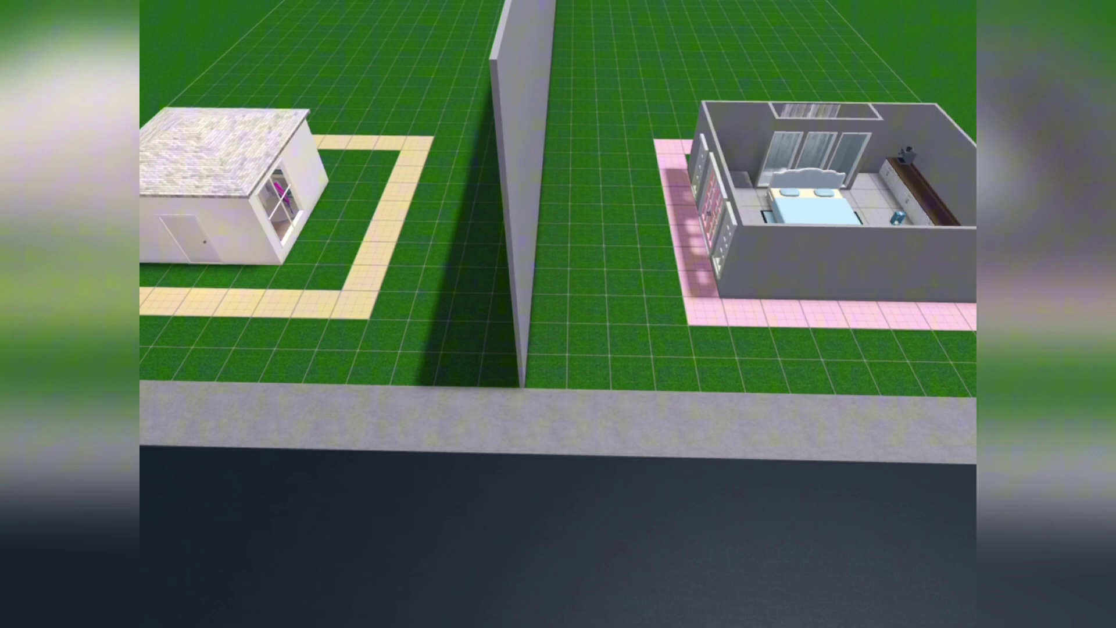
left_click_drag(558, 349, 524, 331)
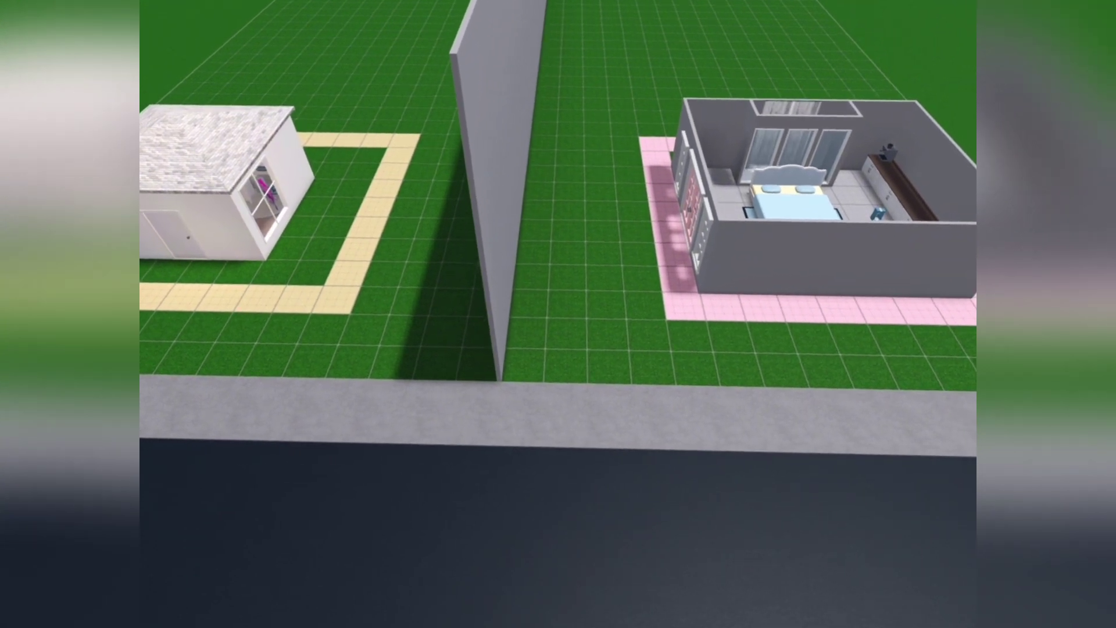